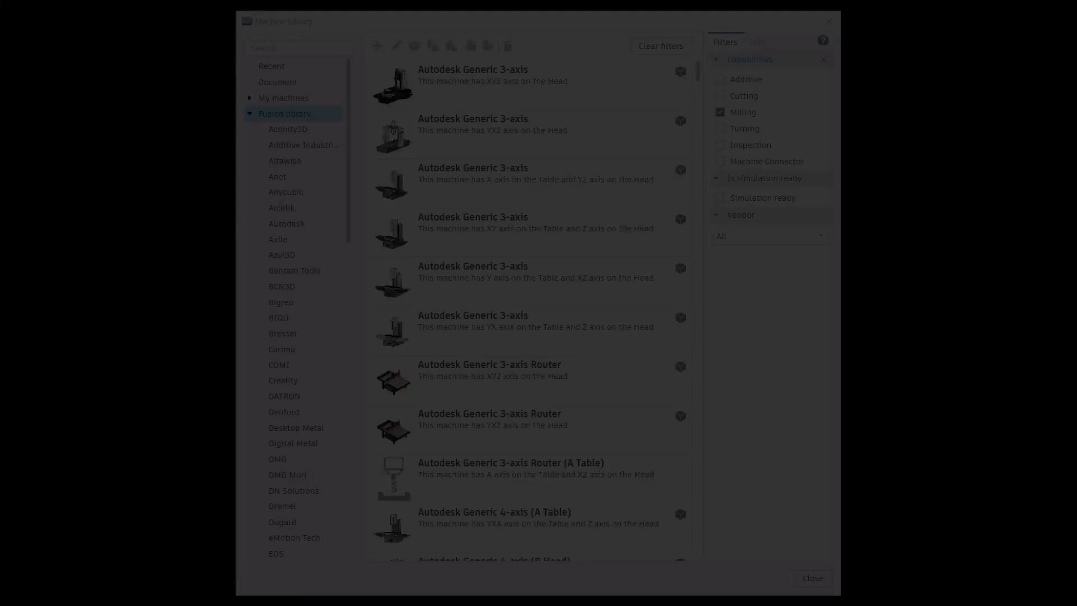
pyautogui.scroll(-20, 530, 477)
pyautogui.scroll(-20, 530, 308)
pyautogui.scroll(-15, 531, 309)
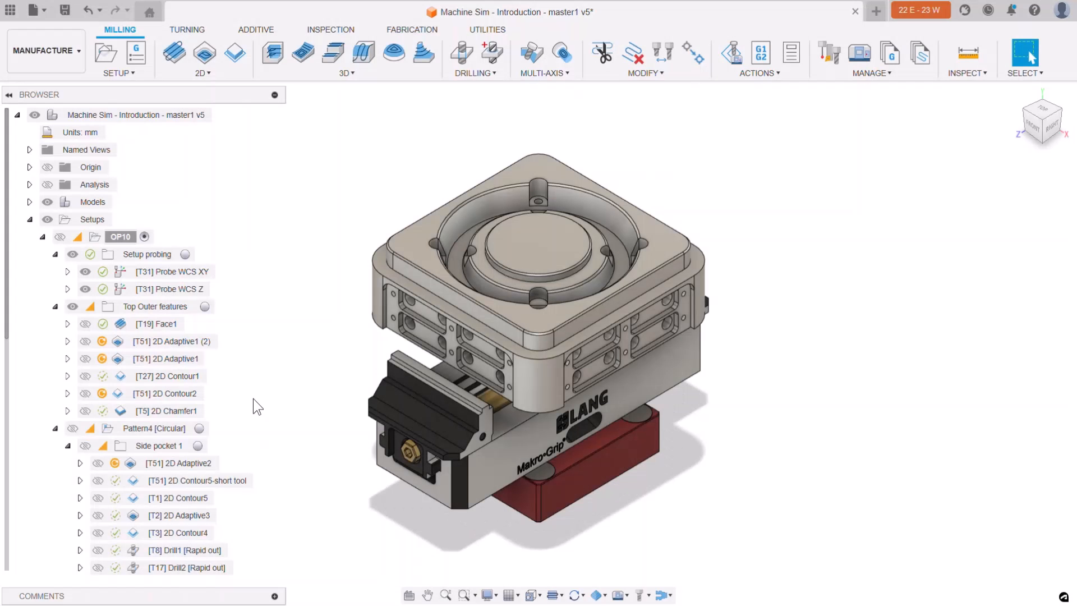
# Preview the toolpaths of the Top Outer features operations one by one, from Face1 through 2D Chamfer1.
pyautogui.click(172, 321)
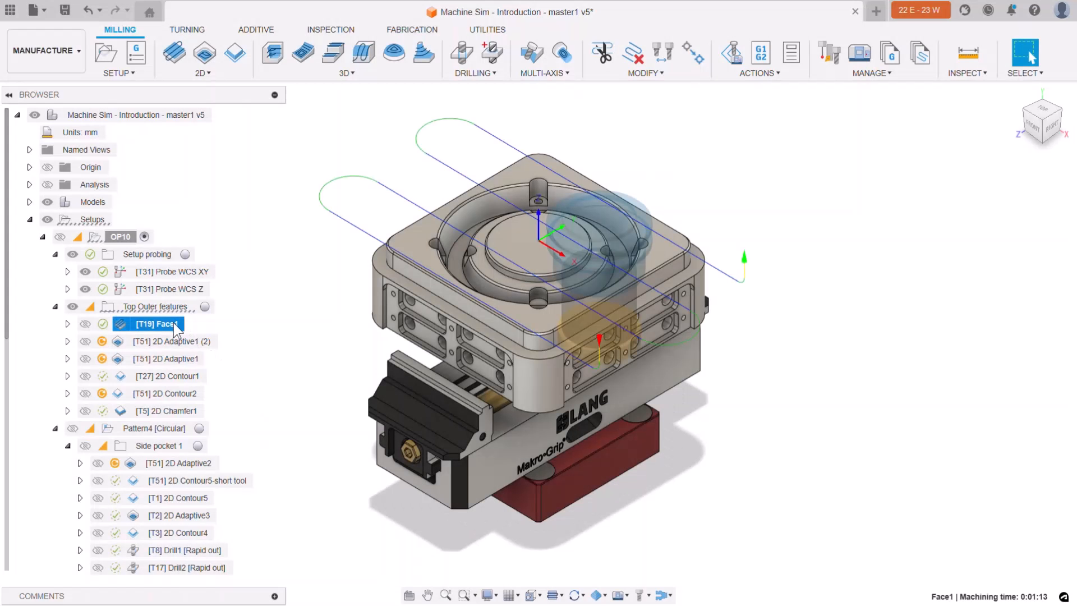
pyautogui.click(176, 341)
pyautogui.click(176, 358)
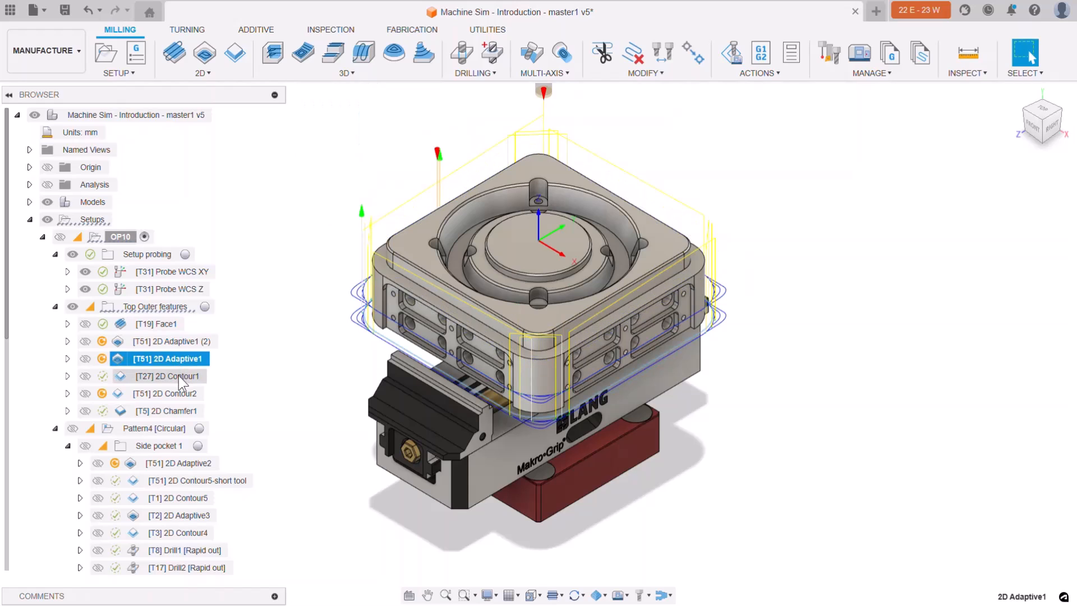
pyautogui.click(178, 376)
pyautogui.click(175, 393)
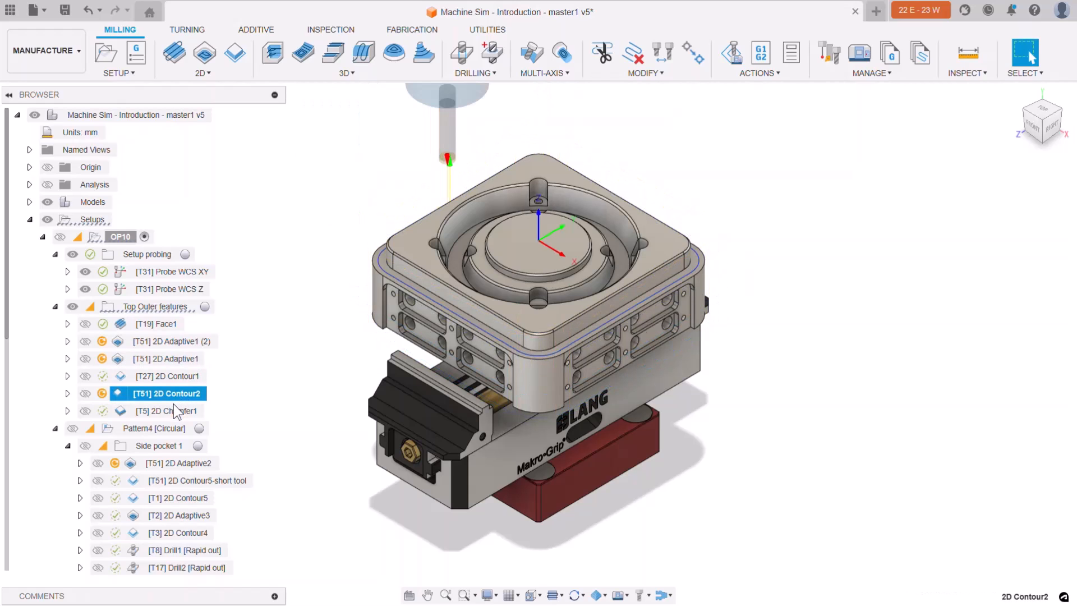
pyautogui.click(176, 410)
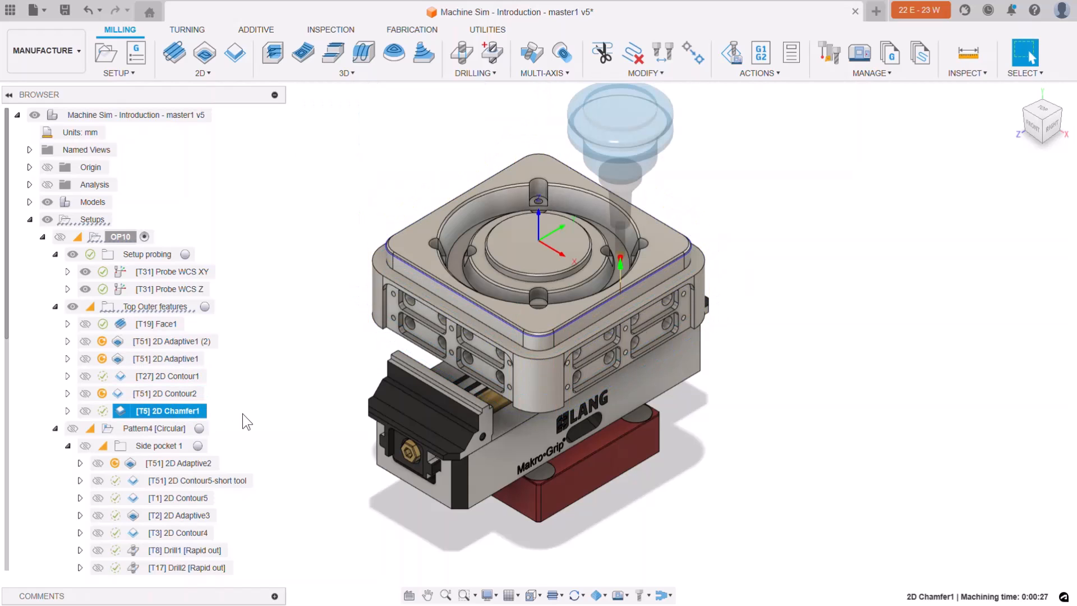
pyautogui.press('Escape')
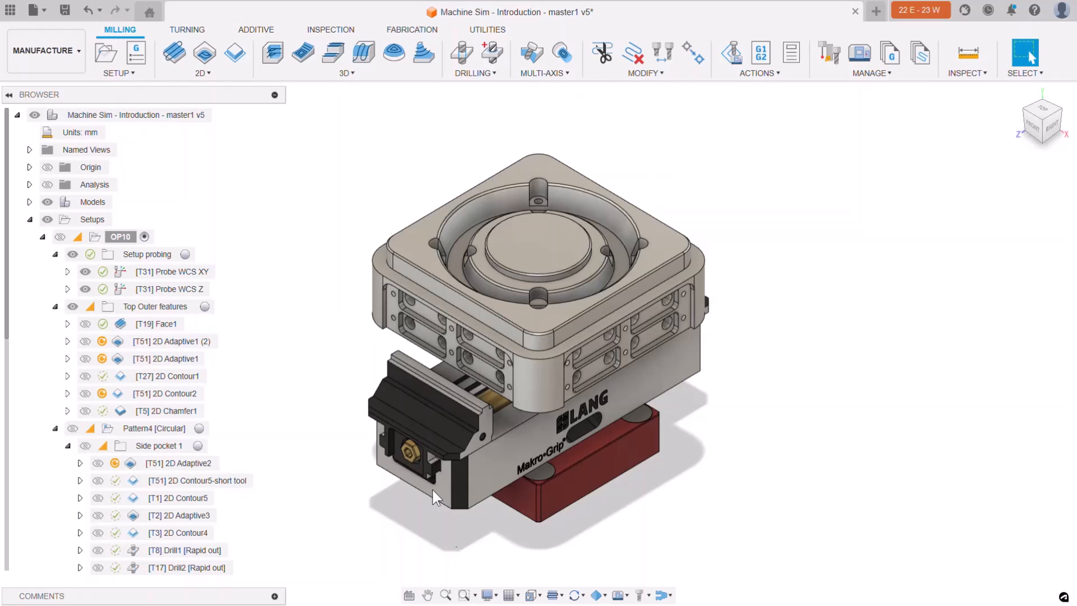
# Open the OP10 setup for editing and bring up the machine library to choose its machine.
pyautogui.rightClick(126, 242)
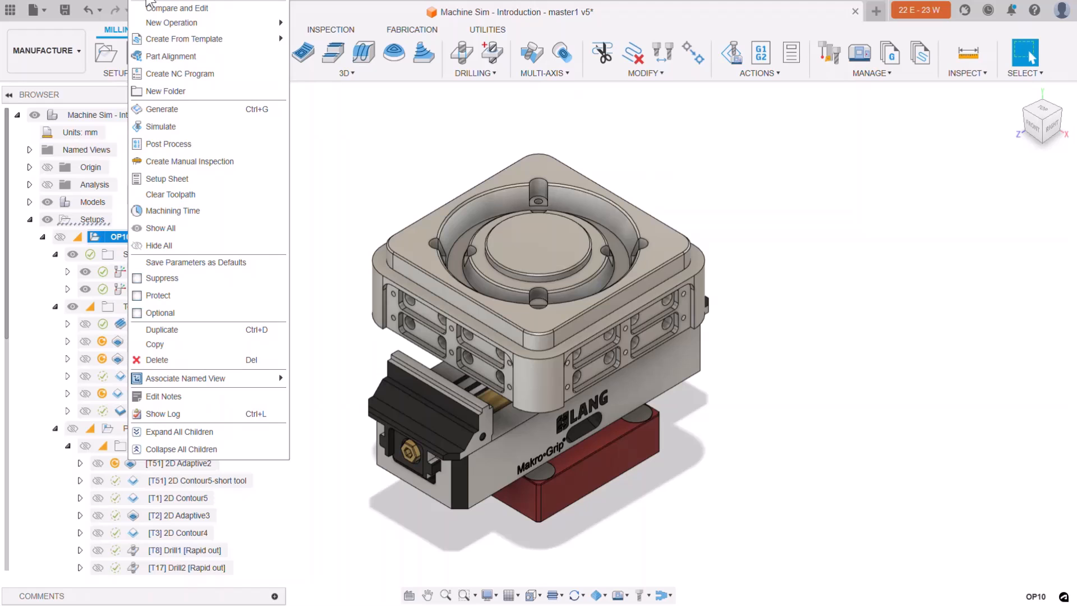
pyautogui.press('Escape')
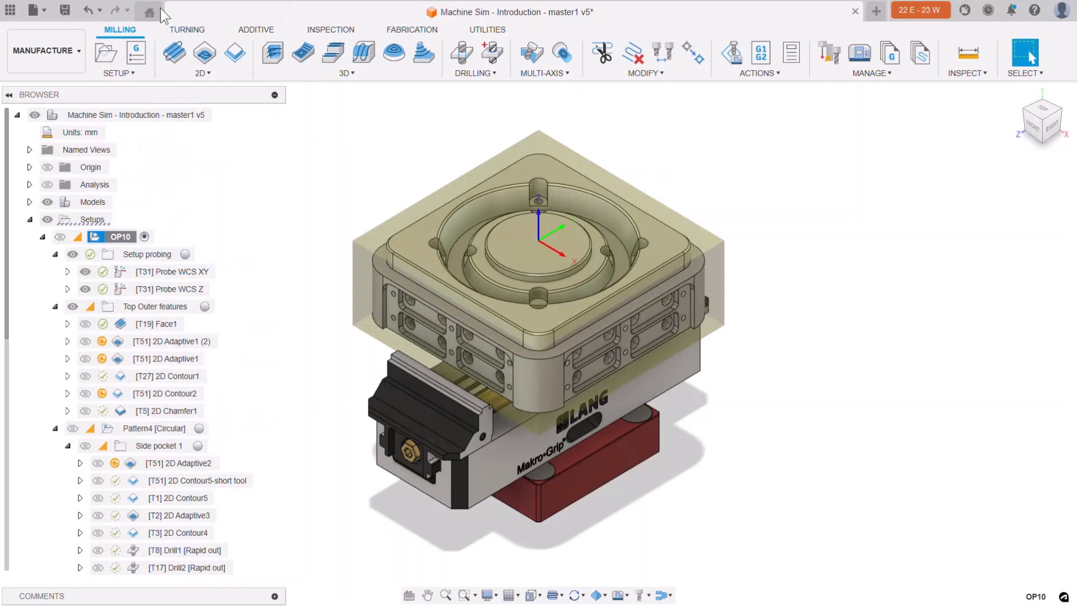
pyautogui.doubleClick(92, 239)
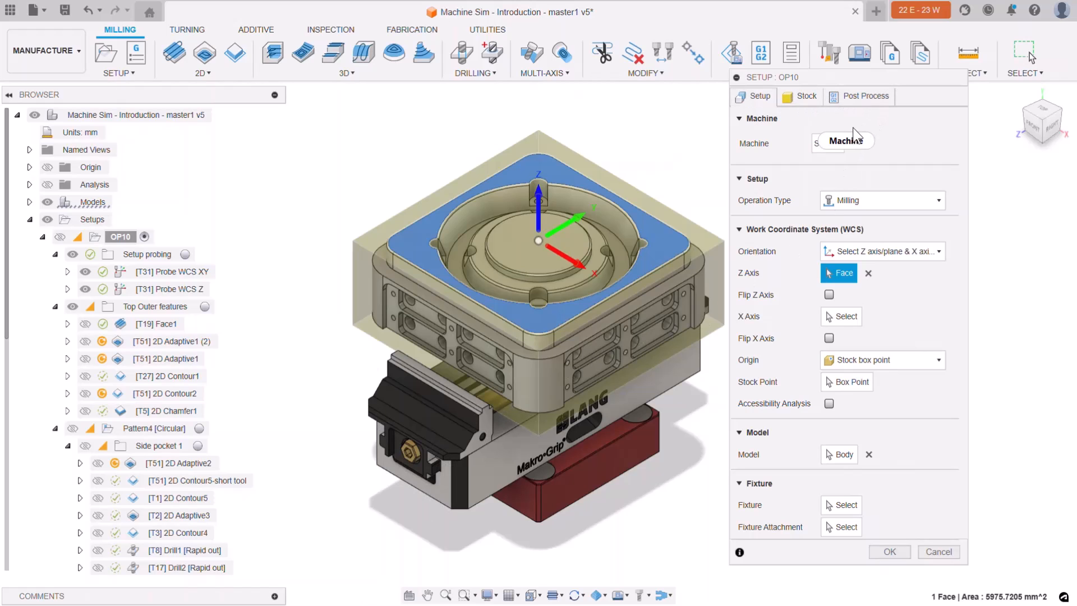
pyautogui.click(828, 144)
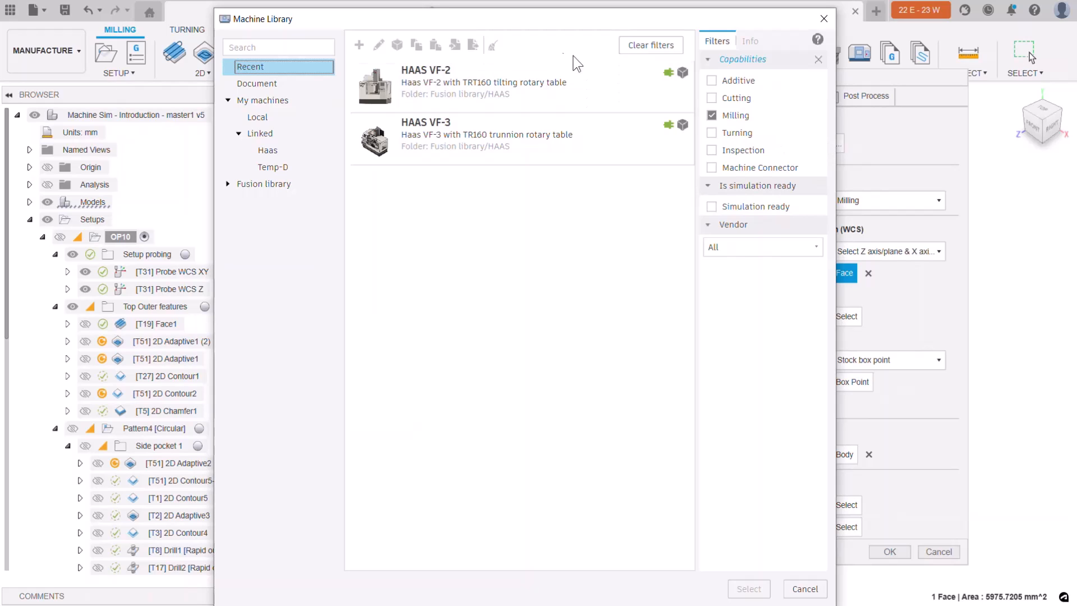
# List the Fusion library's milling machines and filter them to simulation-ready models from the vendor HAAS.
pyautogui.click(263, 100)
pyautogui.click(261, 117)
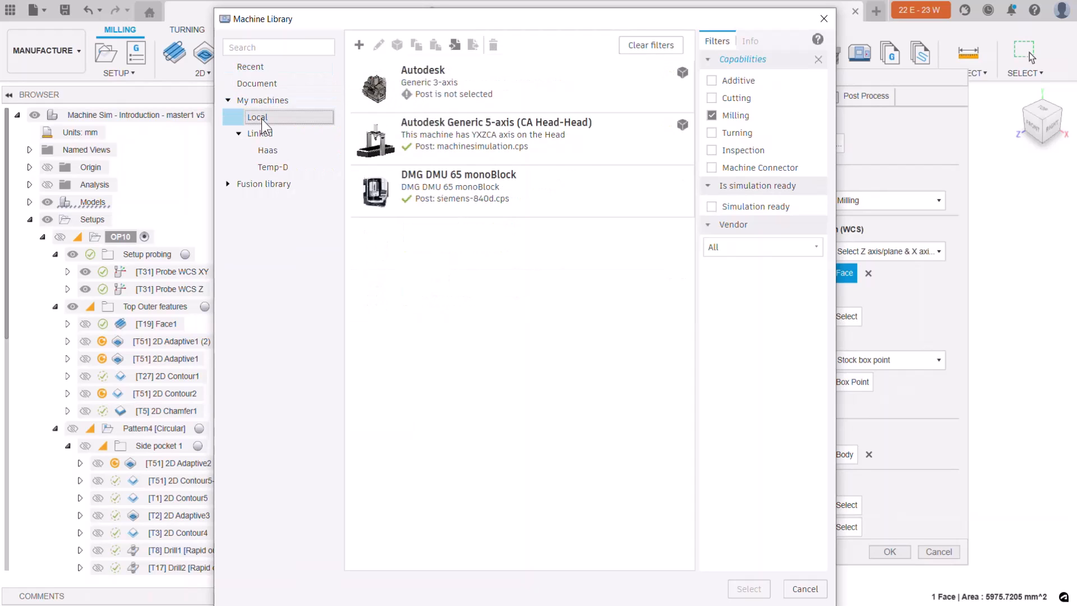
pyautogui.click(244, 185)
pyautogui.click(228, 183)
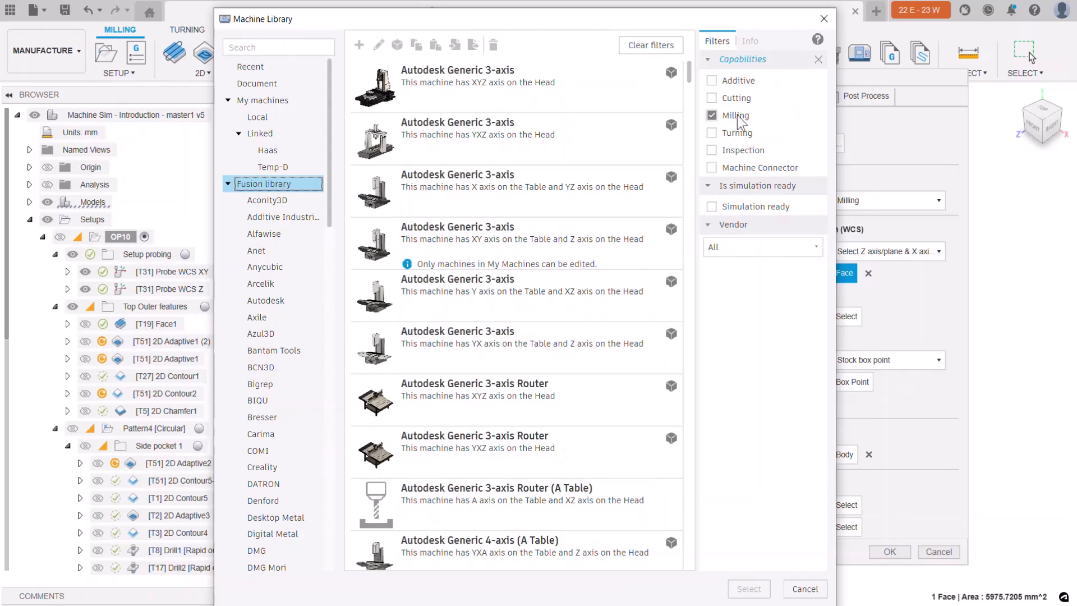
pyautogui.click(712, 207)
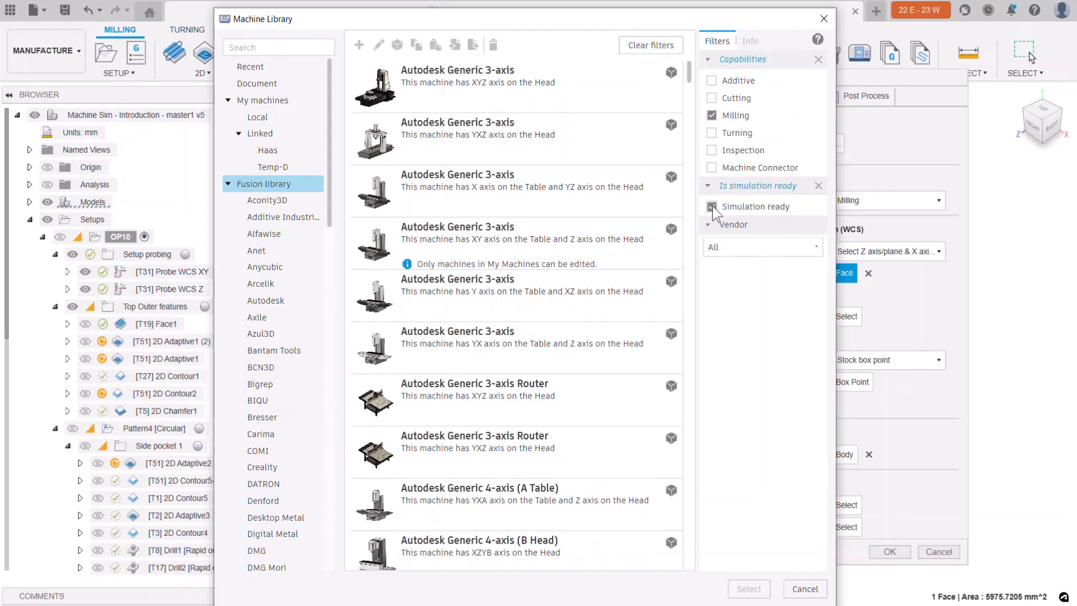
pyautogui.click(732, 253)
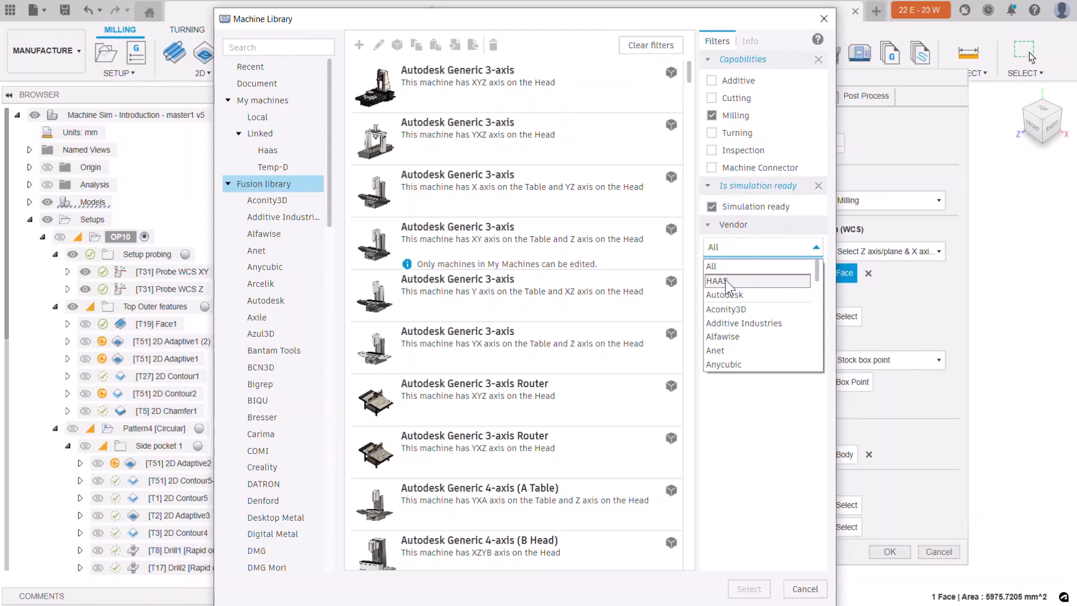
pyautogui.click(727, 283)
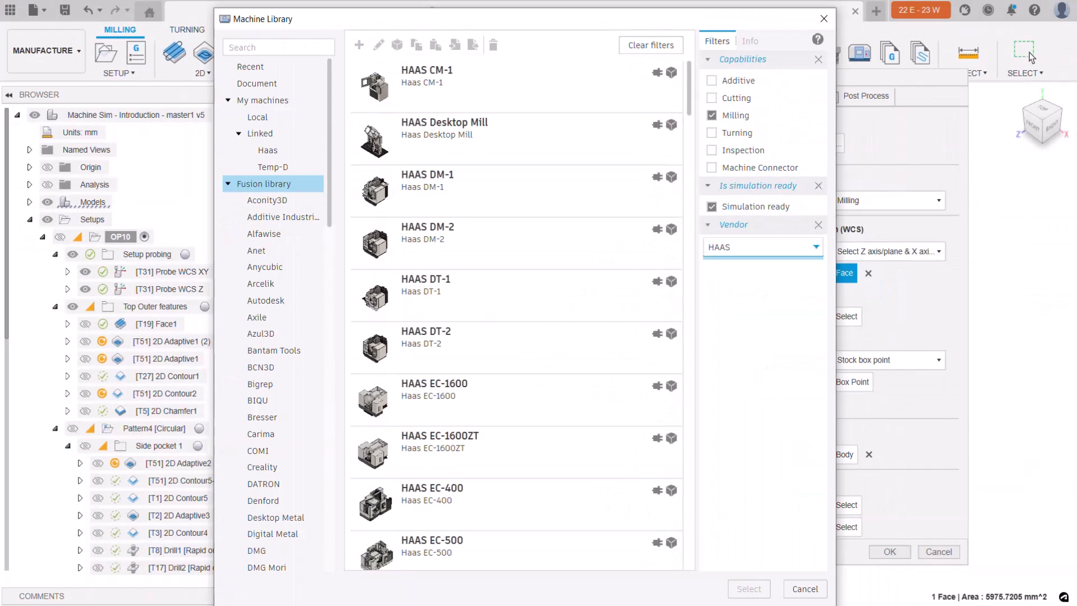
# Copy the HAAS VF-2 with TRT160 tilting rotary table into the local machines, saving haas vf-2 with trt160.f3d in Video creation.
pyautogui.scroll(-15, 676, 305)
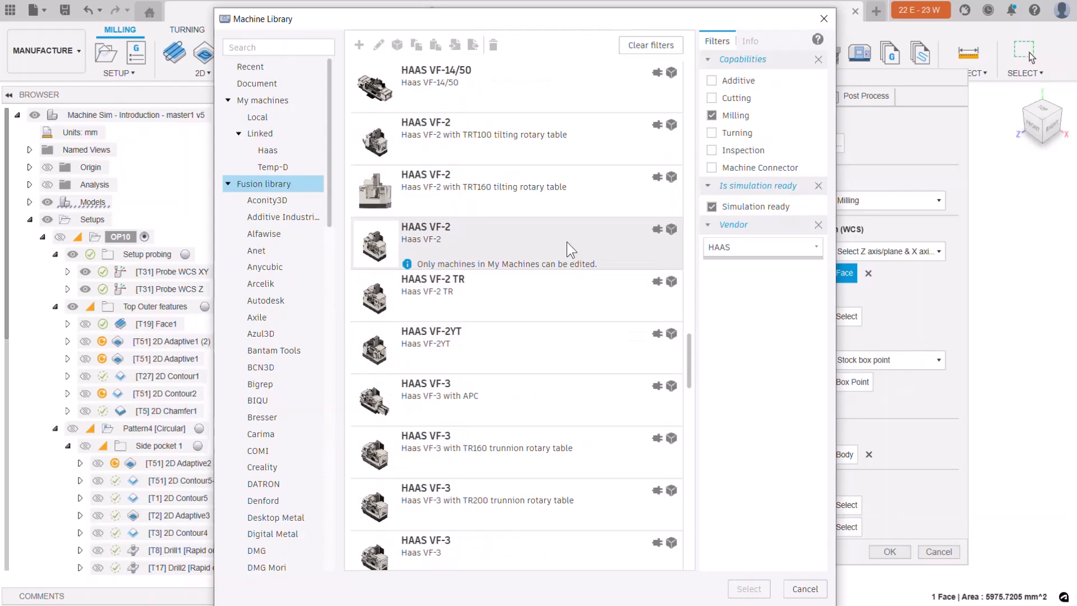
pyautogui.click(534, 196)
pyautogui.rightClick(534, 197)
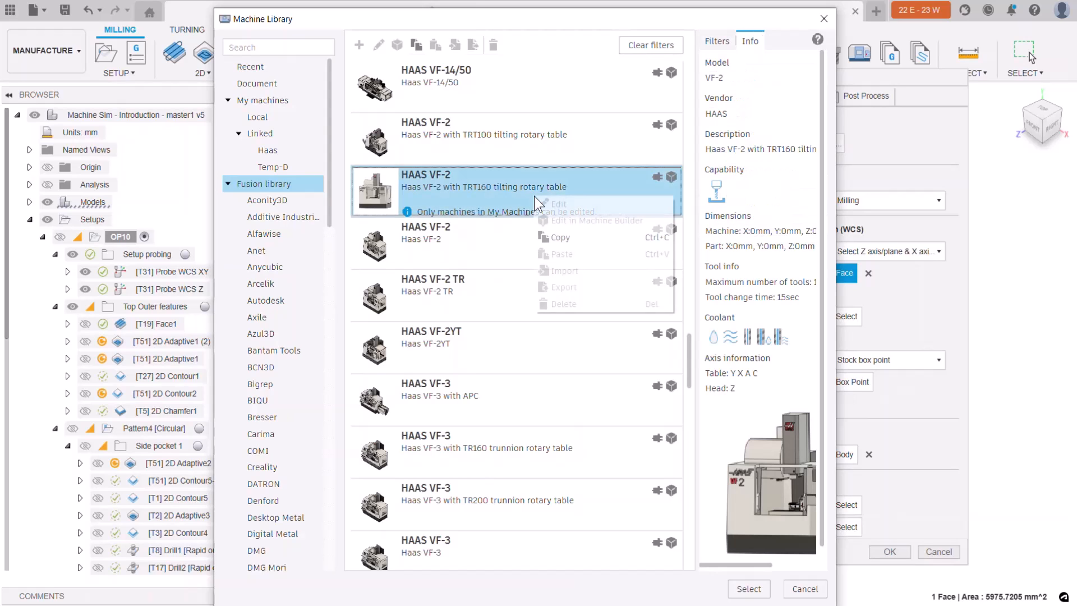
pyautogui.click(561, 238)
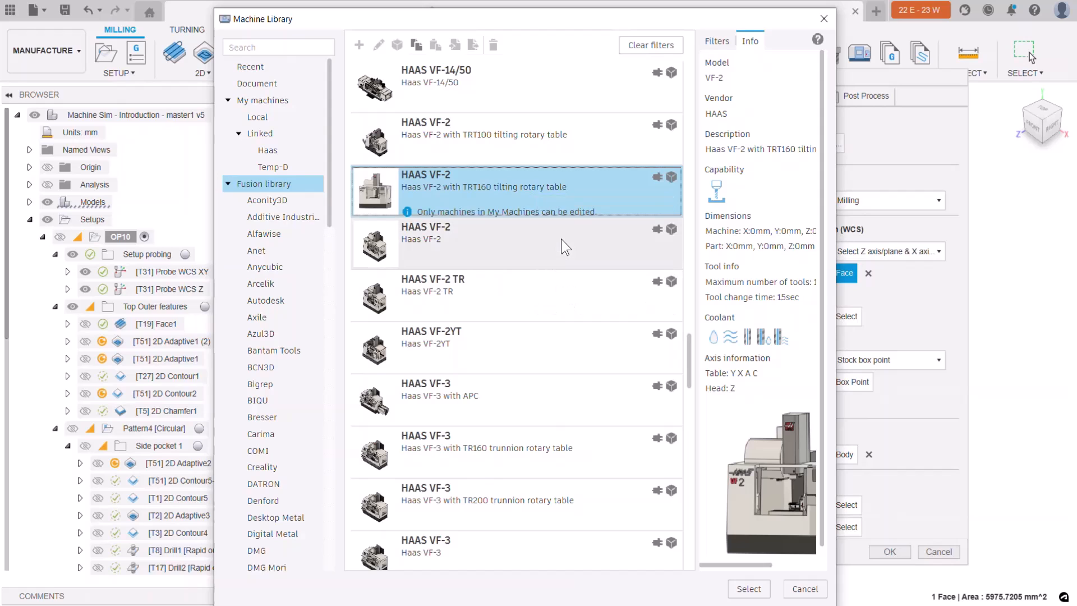
pyautogui.click(256, 118)
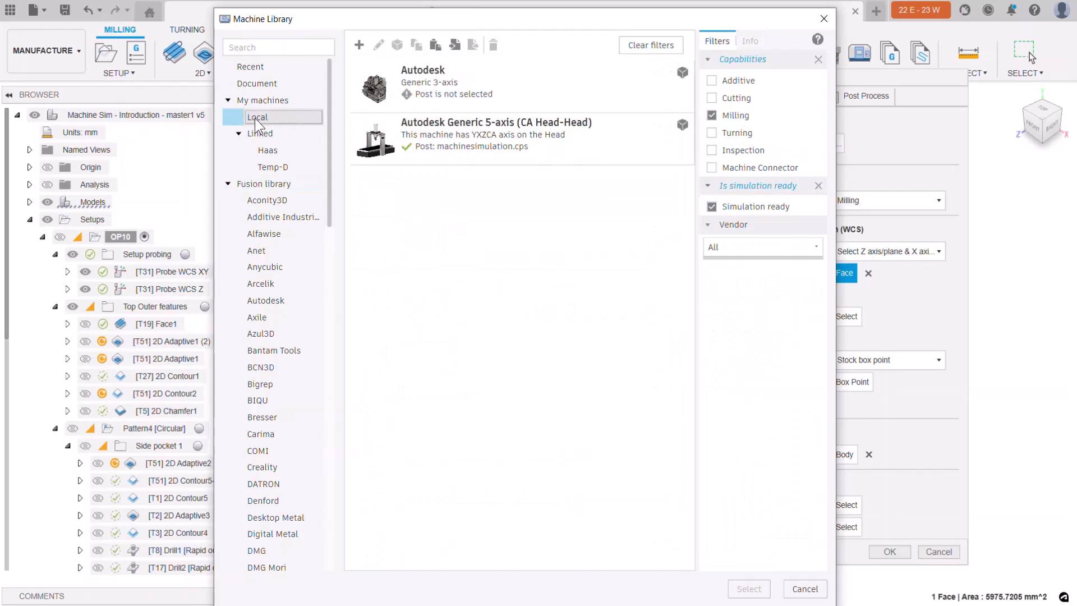
pyautogui.rightClick(403, 211)
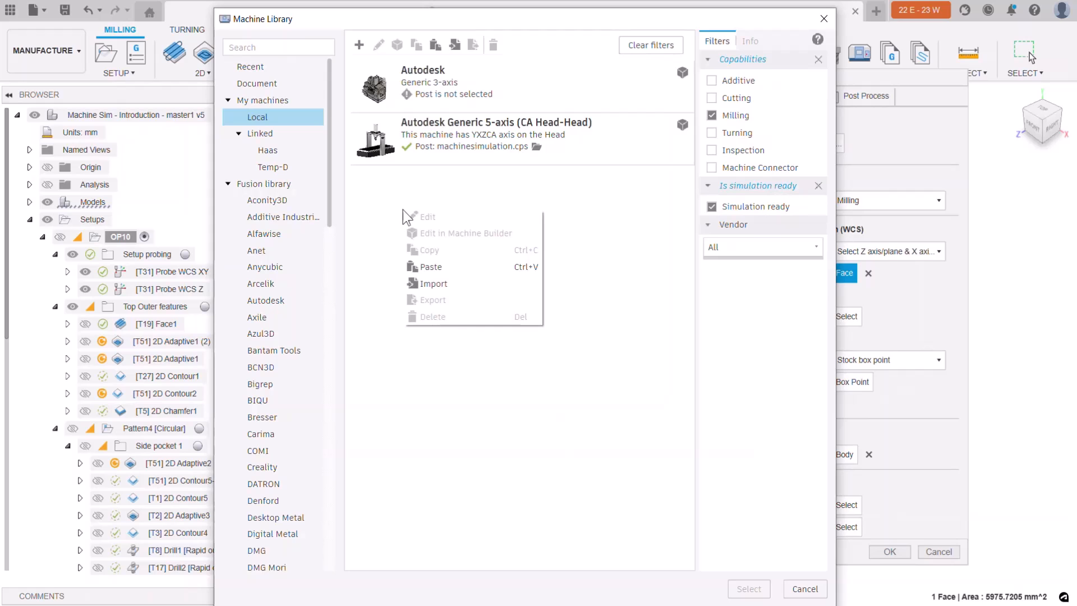
pyautogui.click(428, 265)
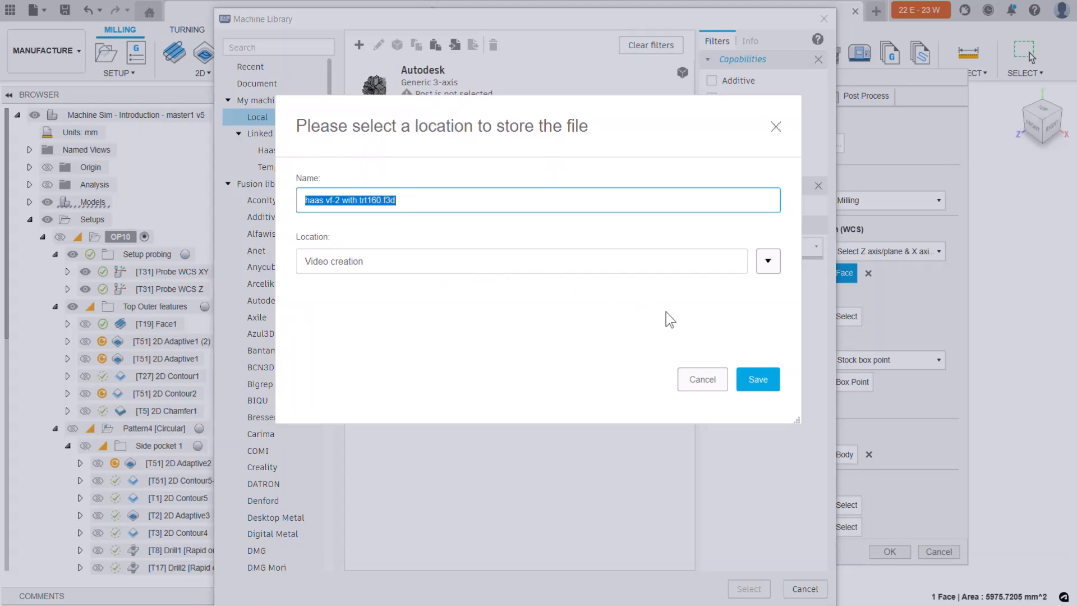
pyautogui.click(753, 386)
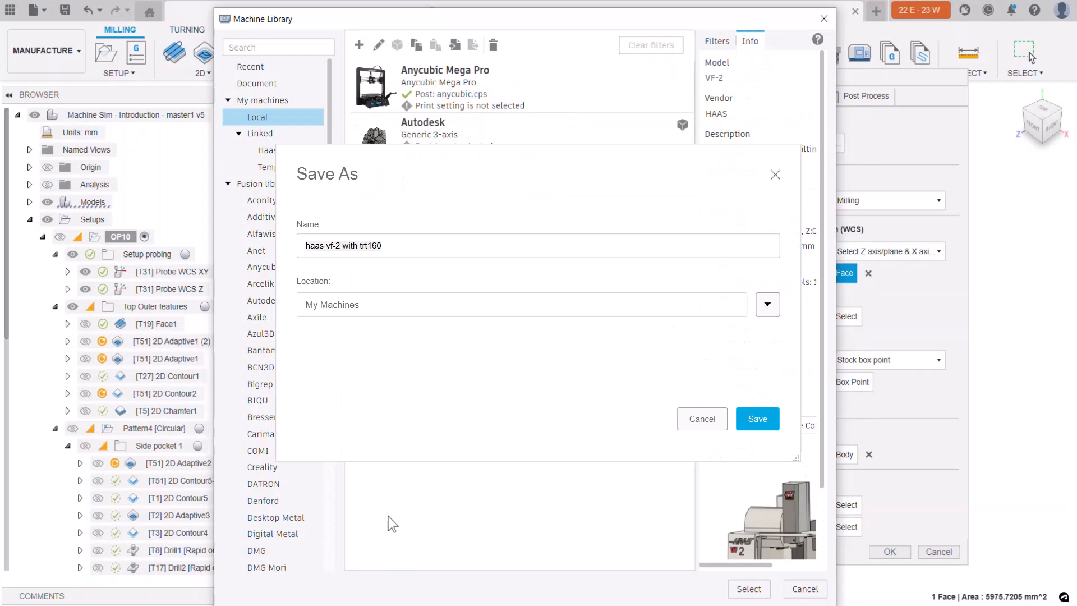
# Open the copied HAAS VF-2 definition for review and assign that machine to the OP10 setup.
pyautogui.click(380, 46)
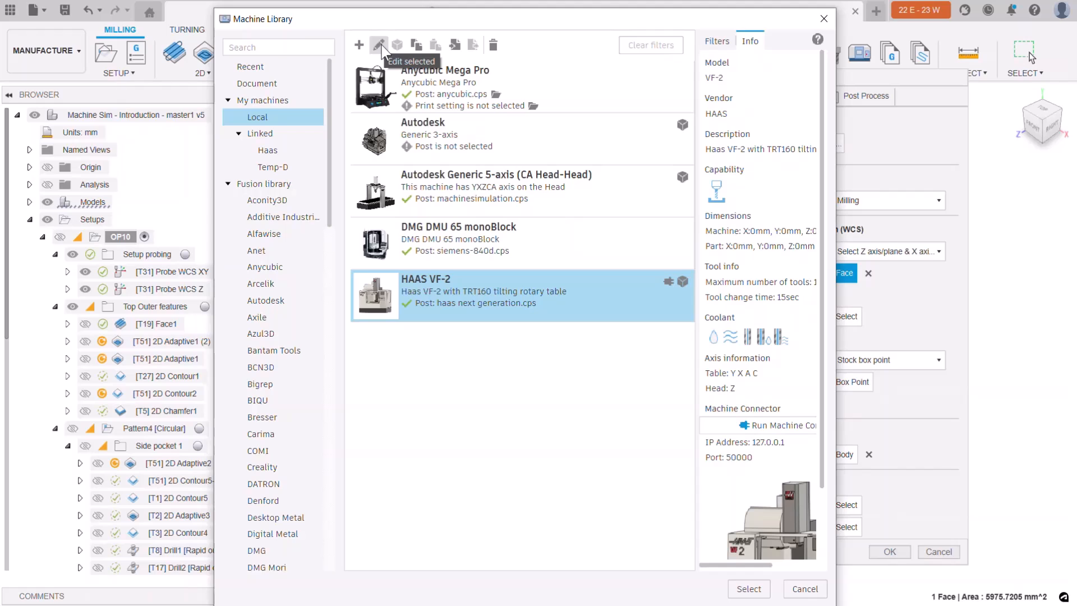
pyautogui.click(380, 45)
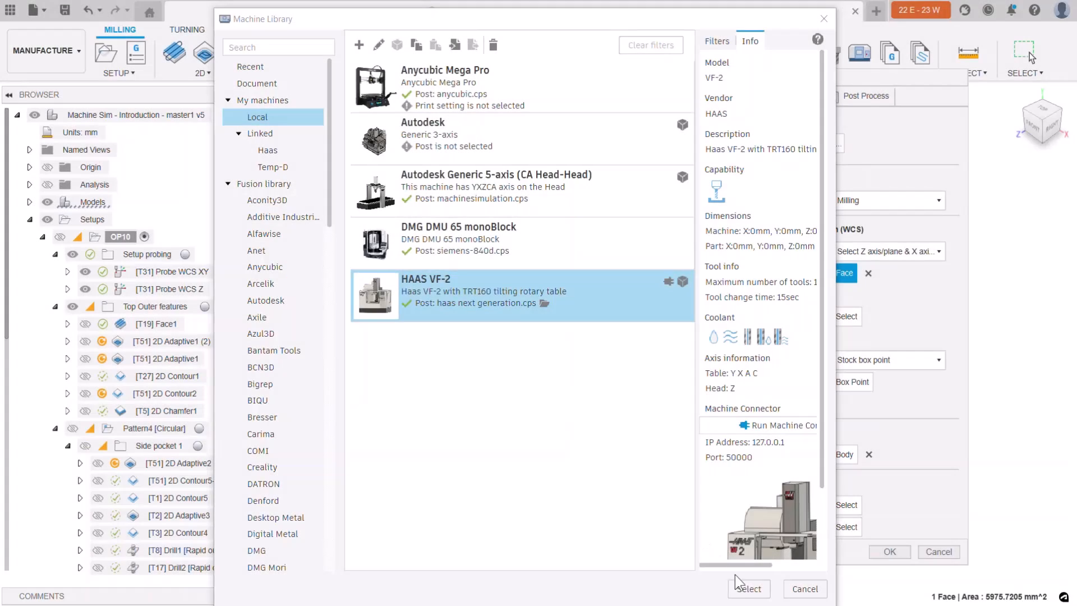
pyautogui.click(747, 589)
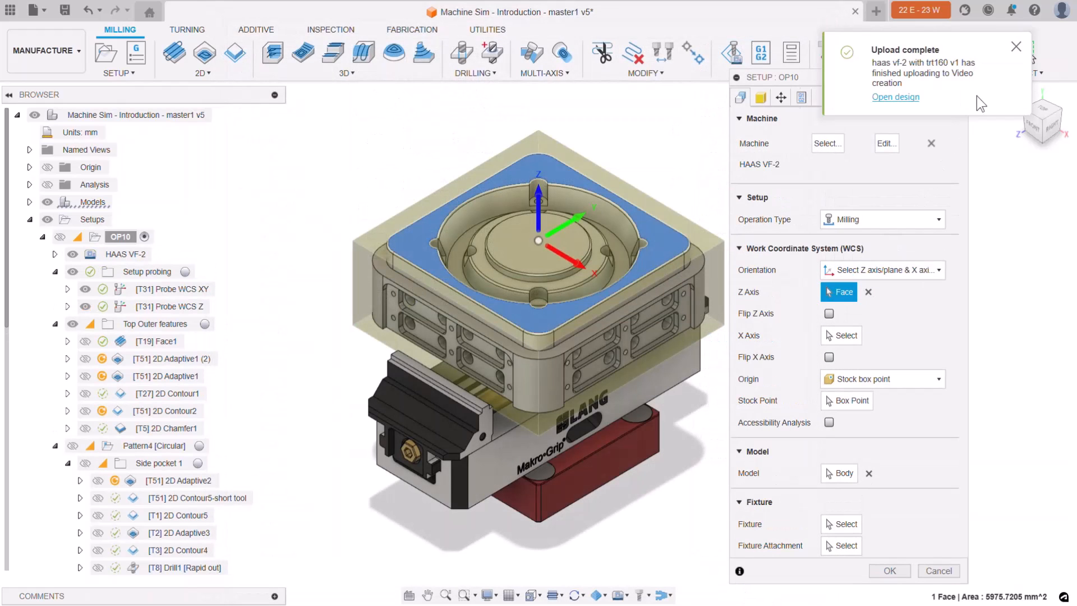
pyautogui.click(1016, 48)
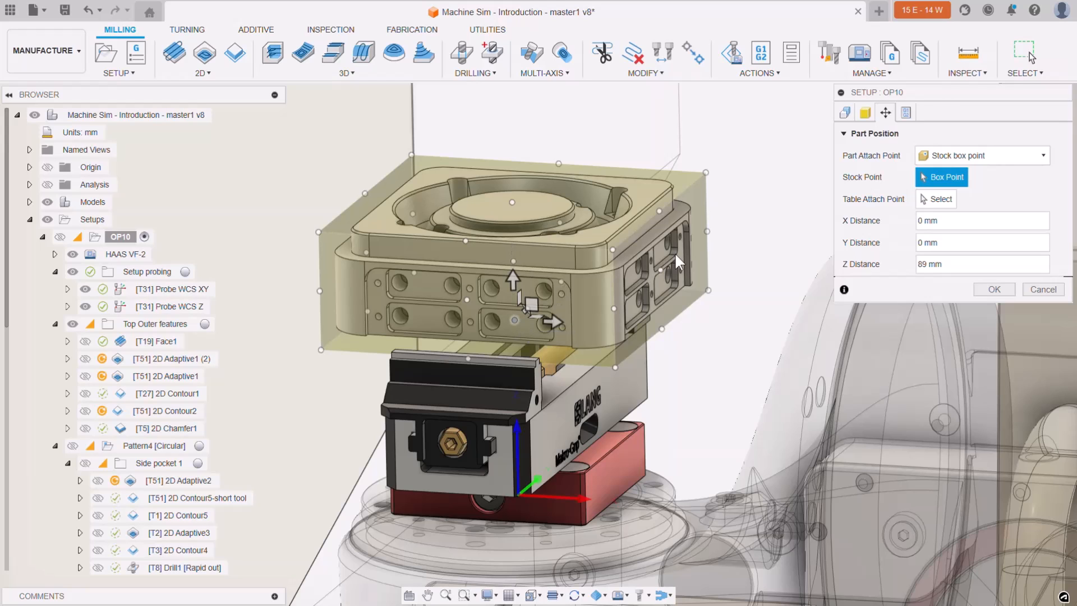
# Pick the table attach point at the centre of the rotary table and set the part's X distance to -50 mm in the OP10 setup.
pyautogui.click(931, 202)
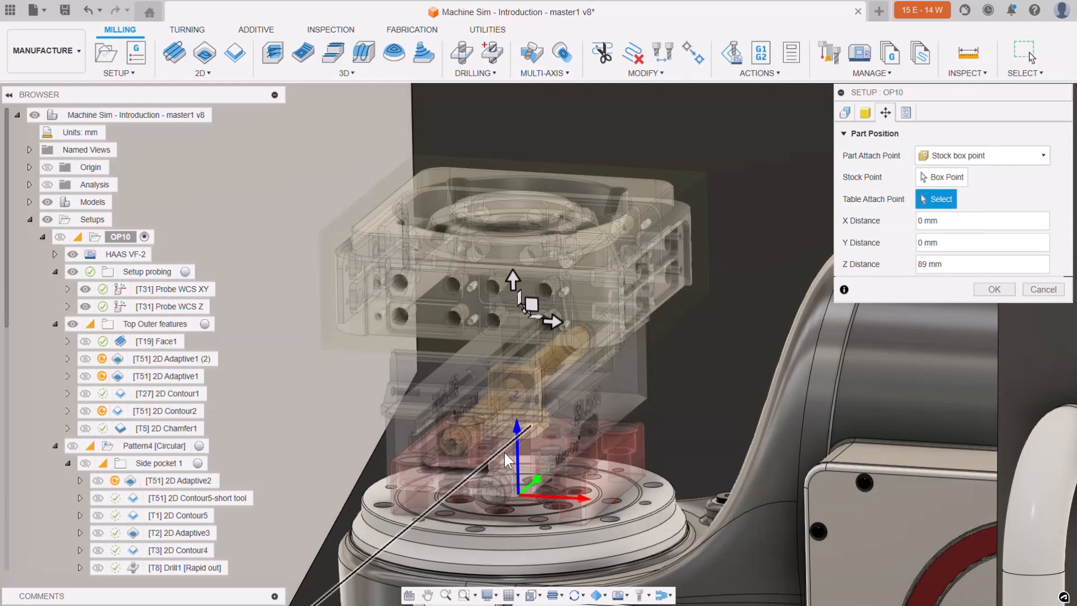
pyautogui.click(520, 493)
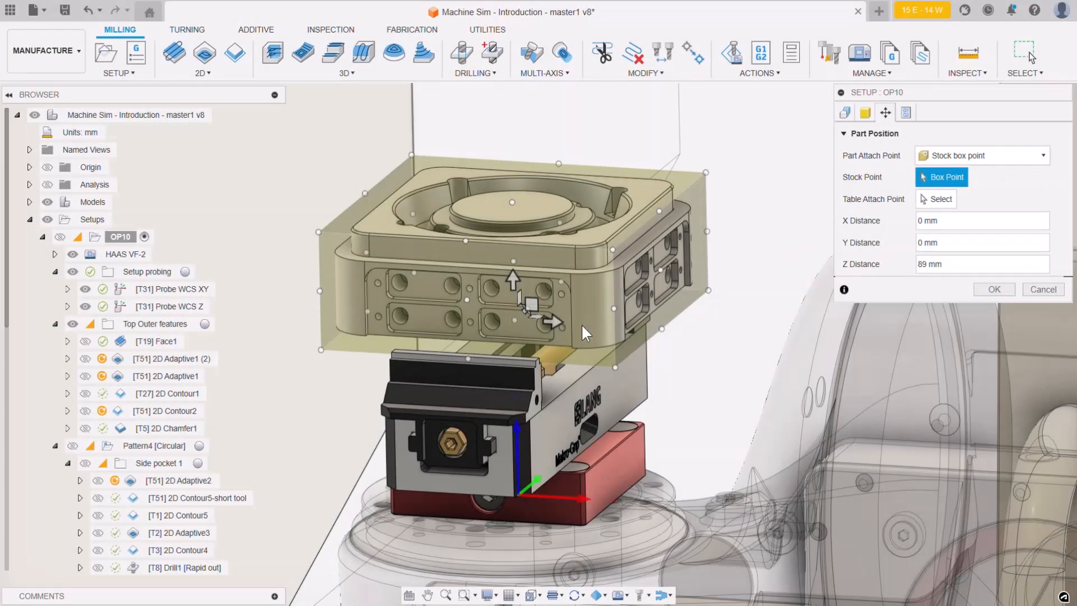
pyautogui.moveTo(553, 321); pyautogui.dragTo(481, 318)
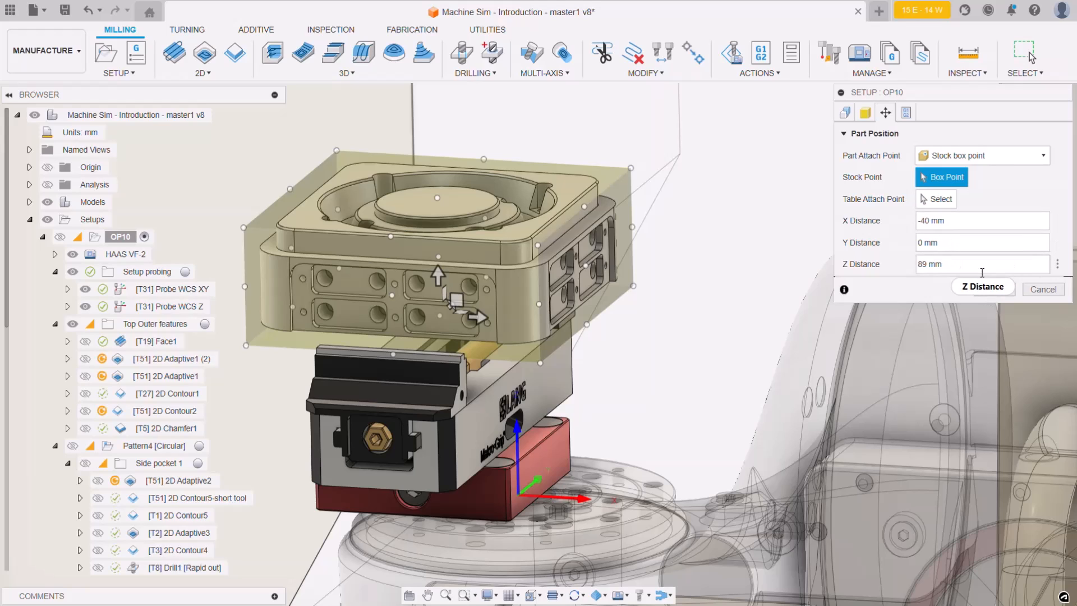
pyautogui.press('BackSpace')
pyautogui.write('5')
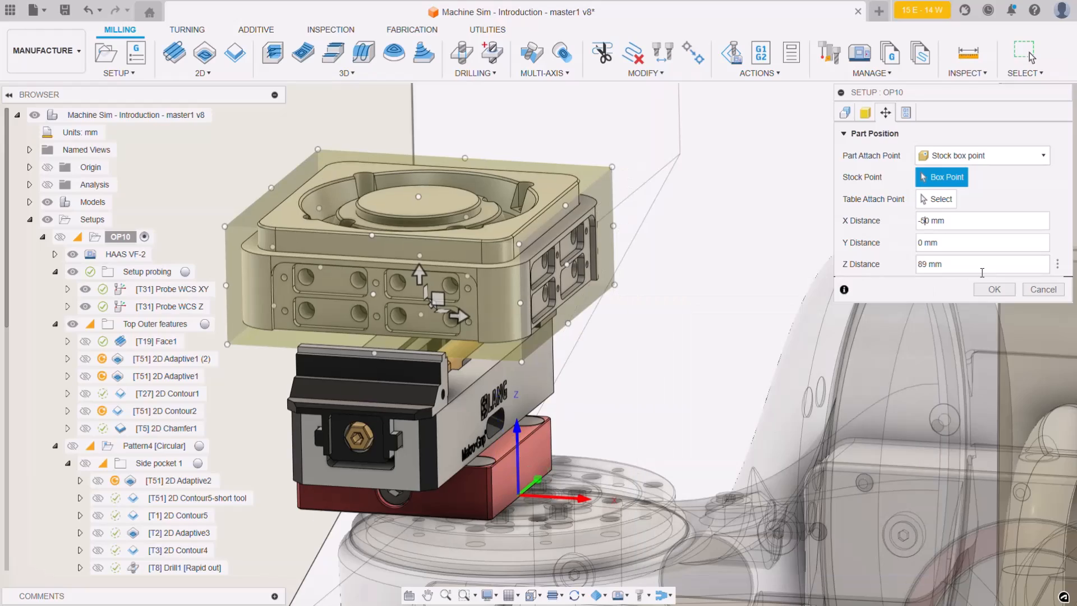
pyautogui.click(994, 289)
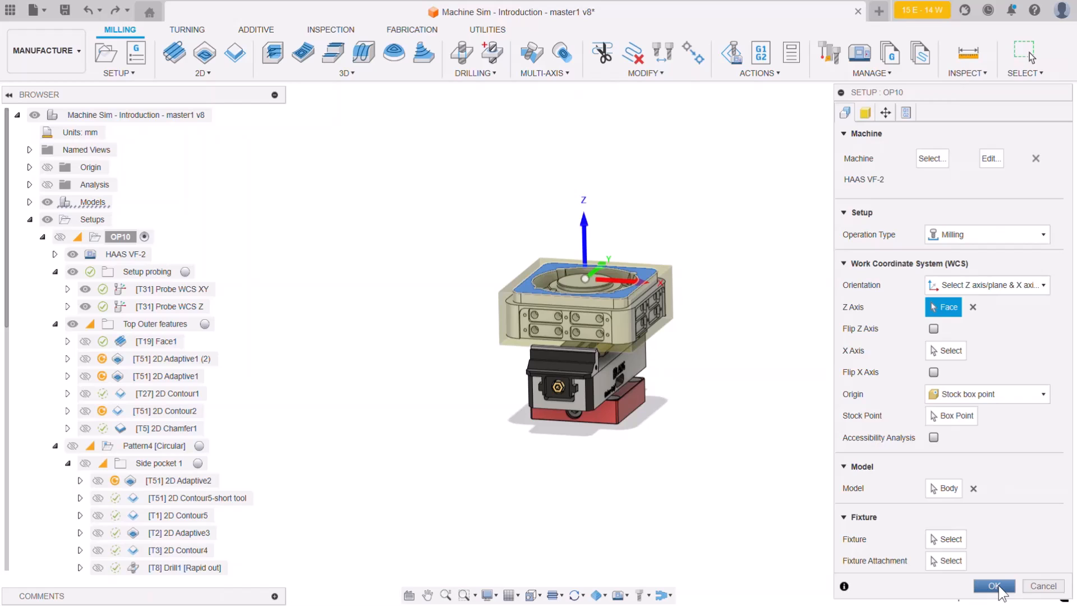
pyautogui.click(1000, 587)
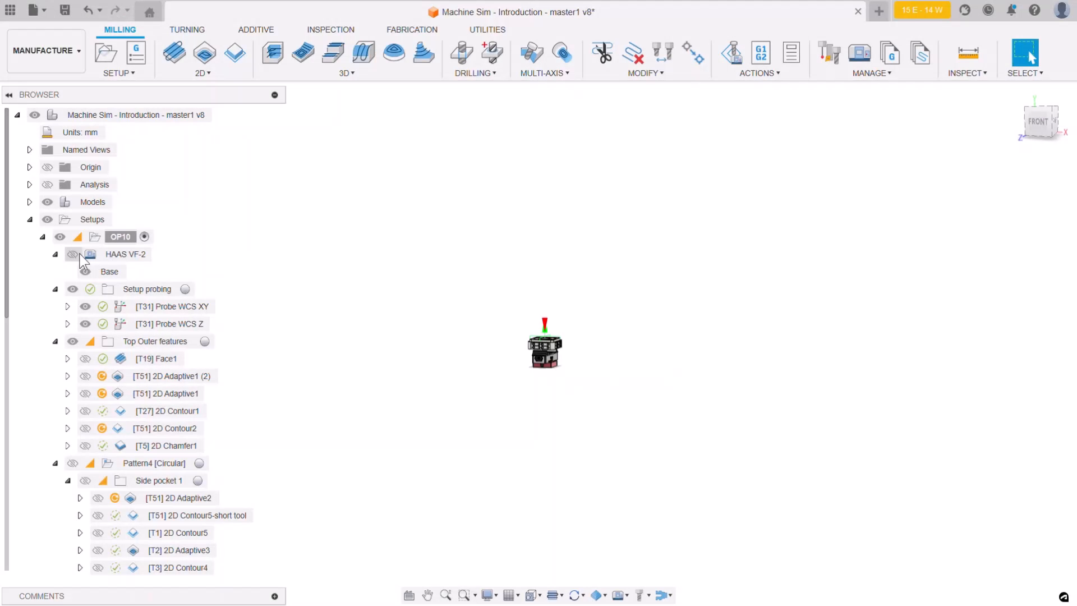
# Show the HAAS VF-2 machine around the part and toggle the visibility of its base.
pyautogui.click(122, 255)
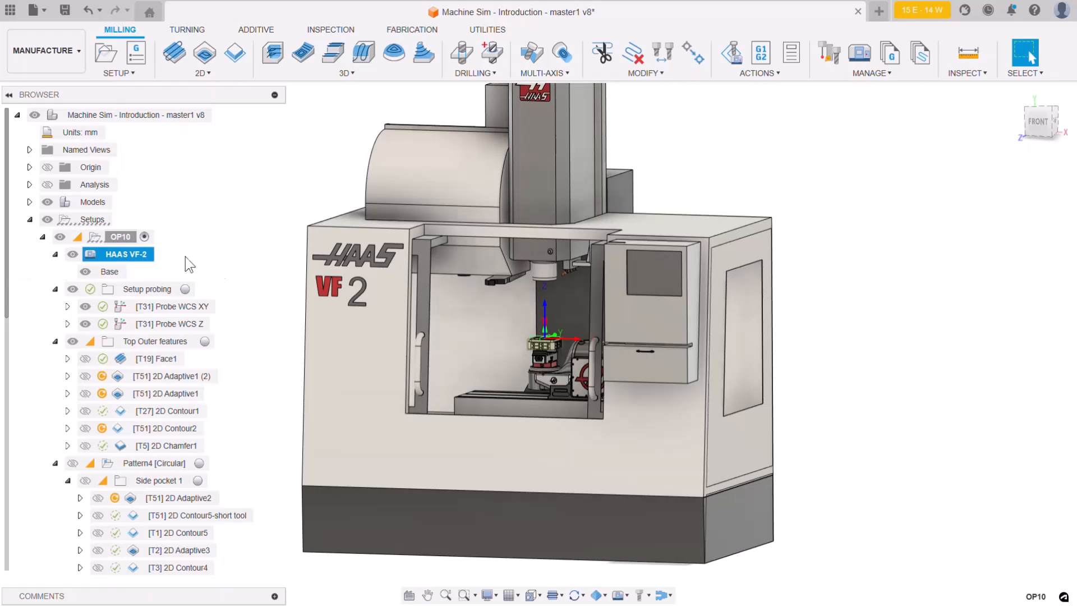
pyautogui.click(86, 272)
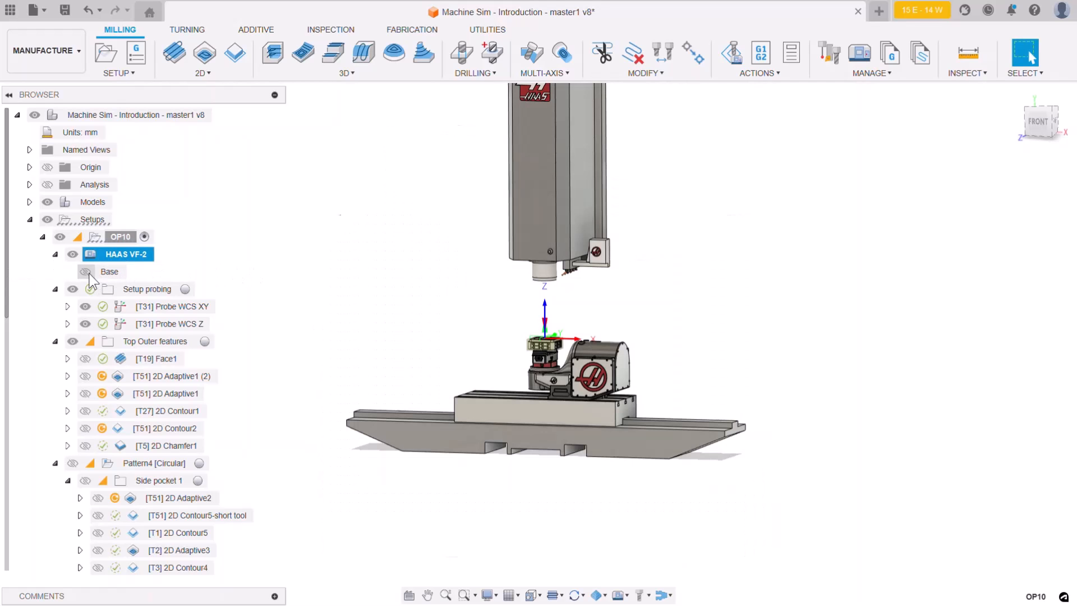
pyautogui.click(86, 273)
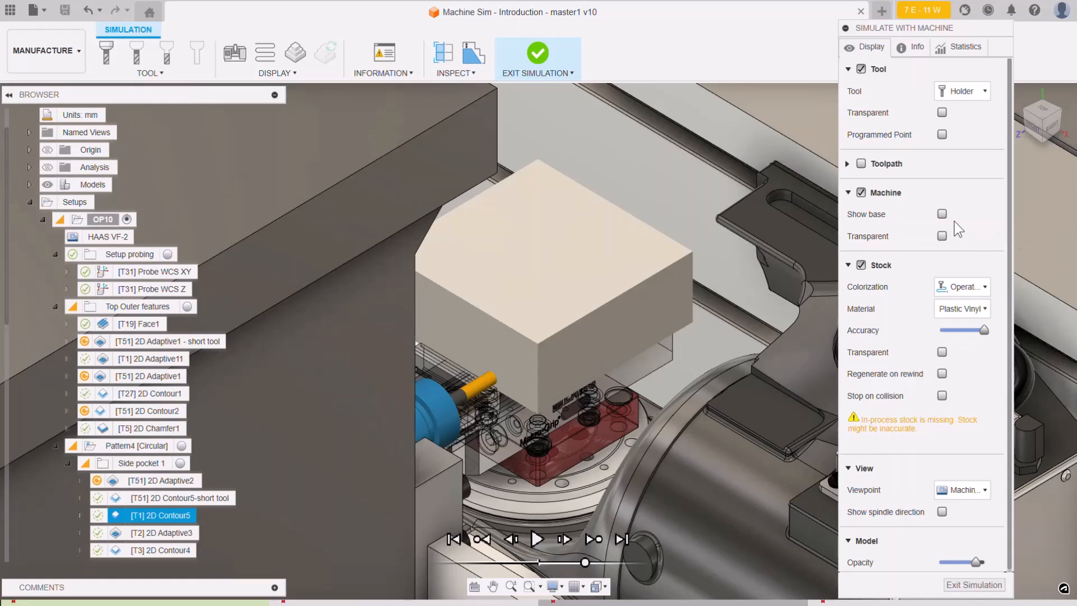
# Pause the machine simulation and scrub the operation timeline forward from 2D Adaptive11 to review the machine's motion.
pyautogui.moveTo(942, 216)
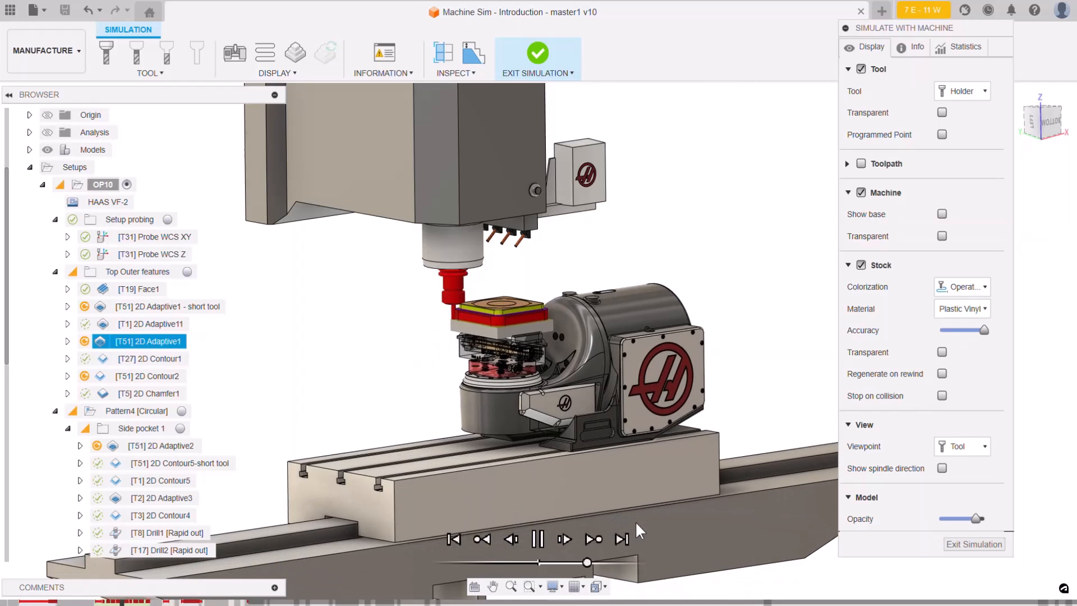
pyautogui.click(537, 540)
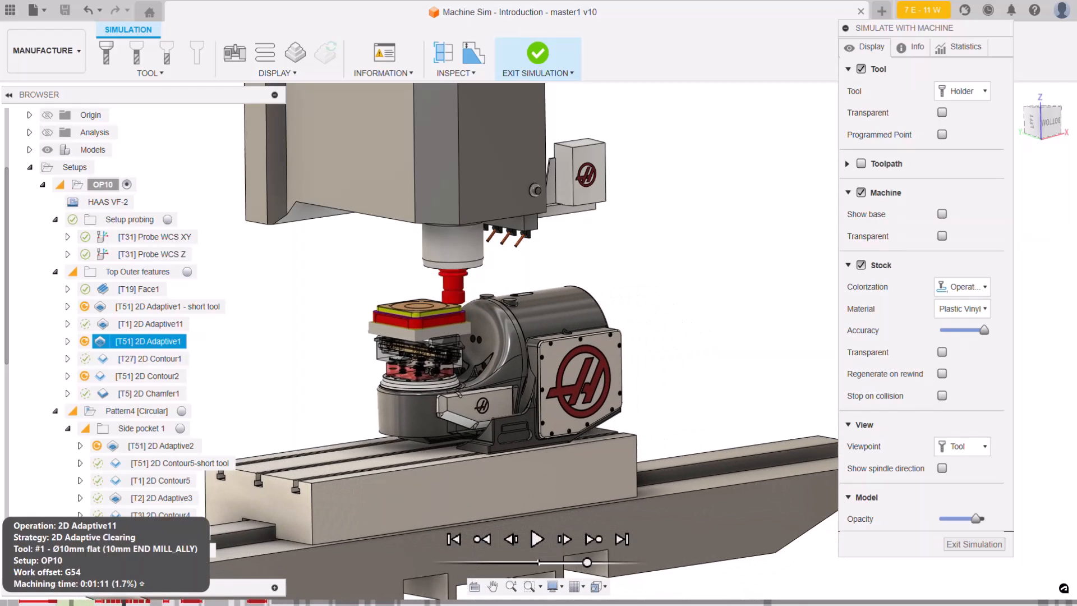
pyautogui.click(149, 602)
pyautogui.moveTo(150, 604); pyautogui.dragTo(783, 602)
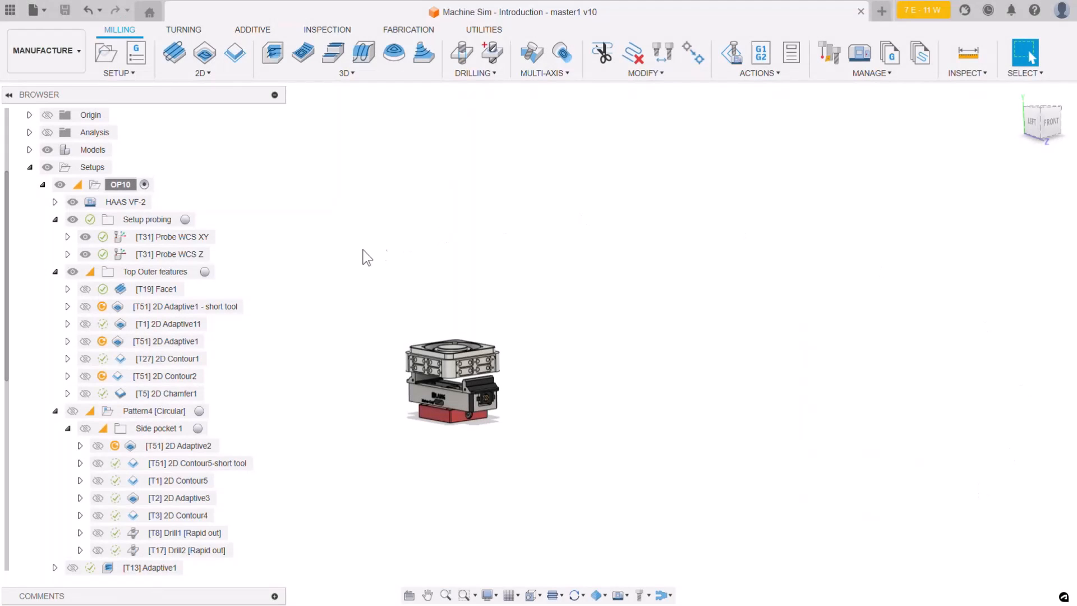
# Simulate the whole OP10 setup with its machine and start playback from the first probing operation.
pyautogui.click(120, 185)
pyautogui.rightClick(124, 187)
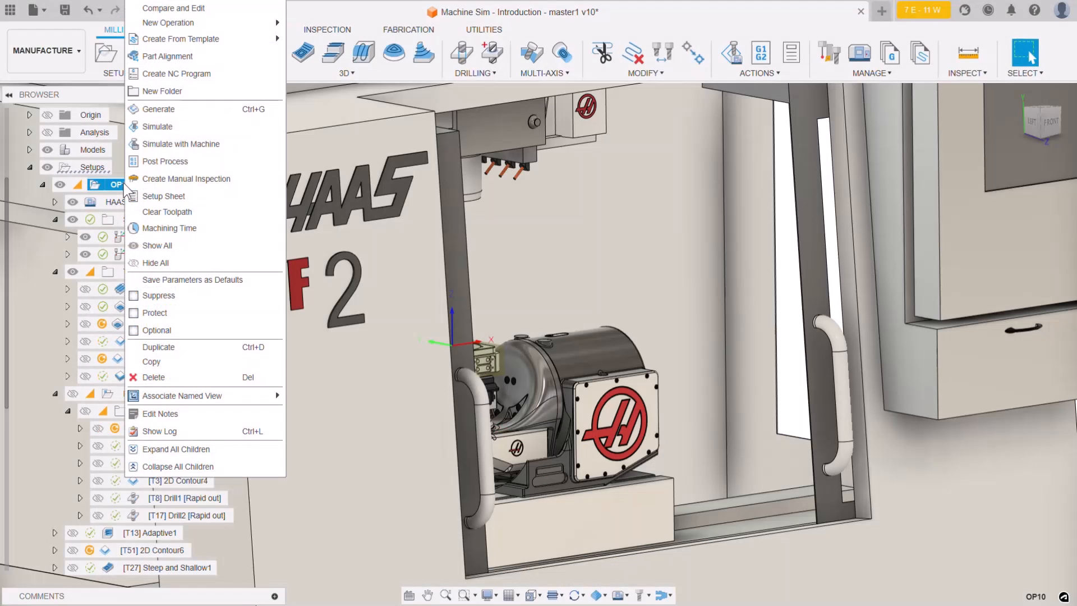
pyautogui.click(211, 143)
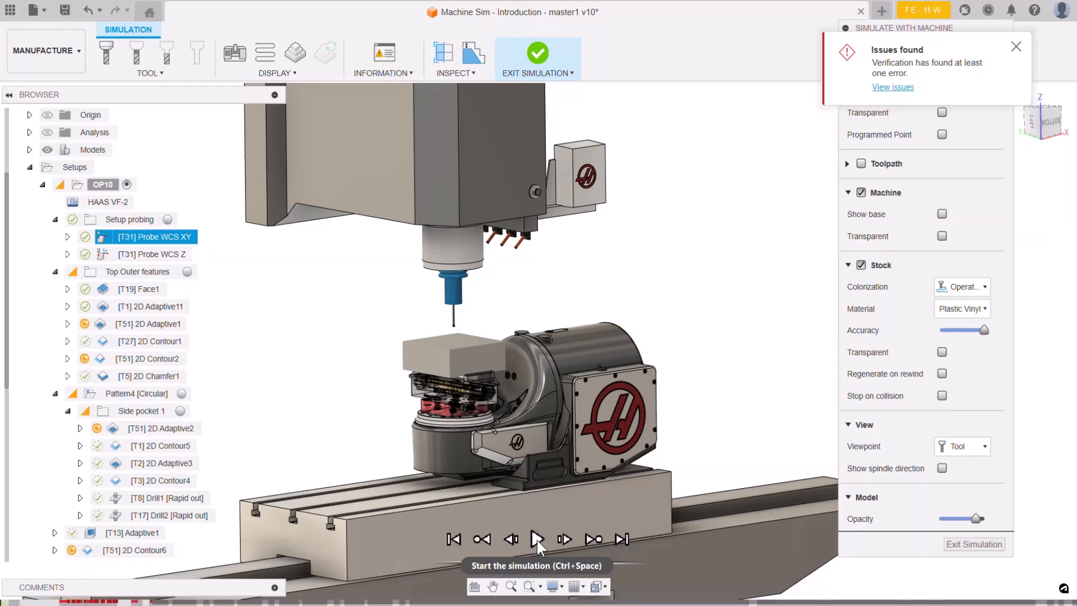
pyautogui.click(536, 540)
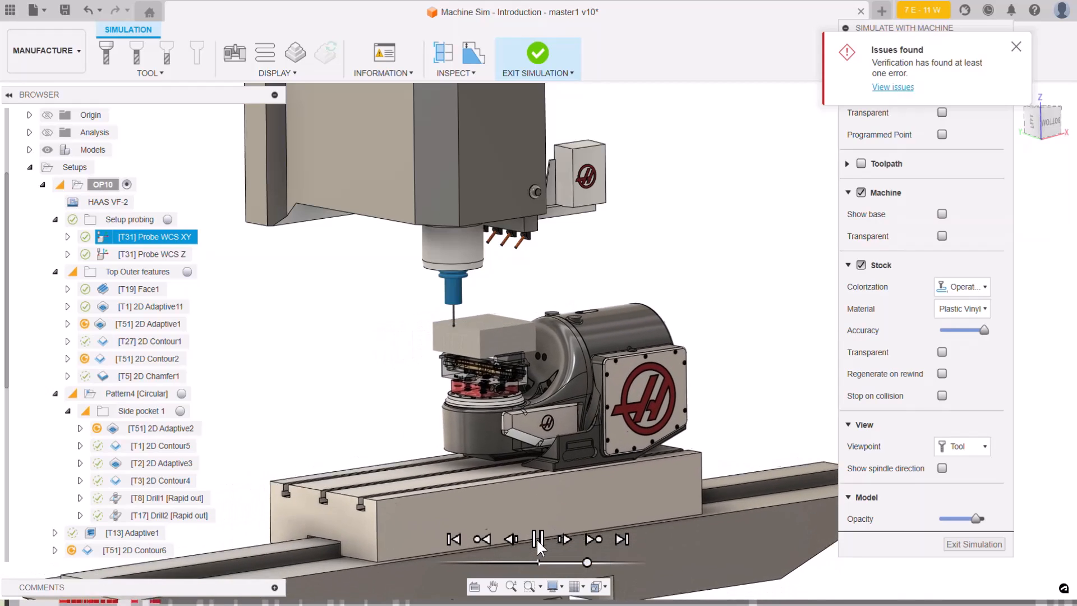